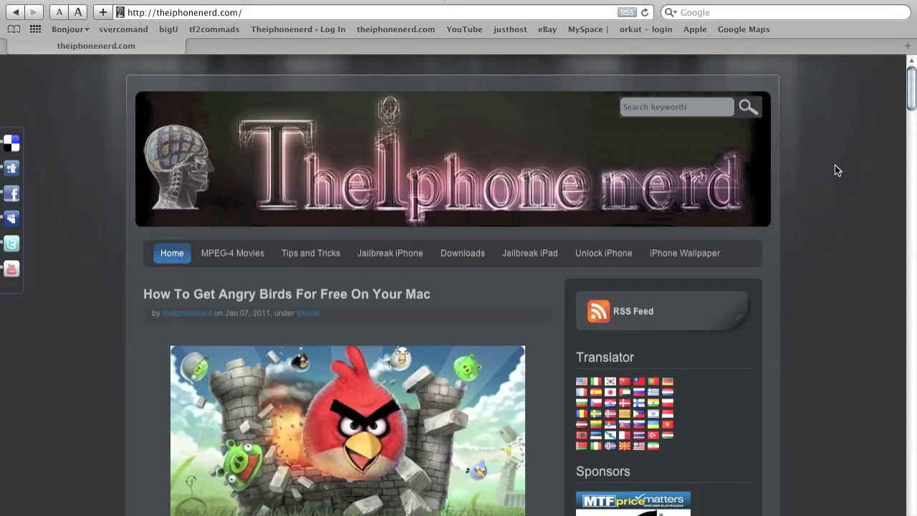
Open the 'How To Get Angry Birds For Free On Your Mac' article, then launch the App Store
click(372, 296)
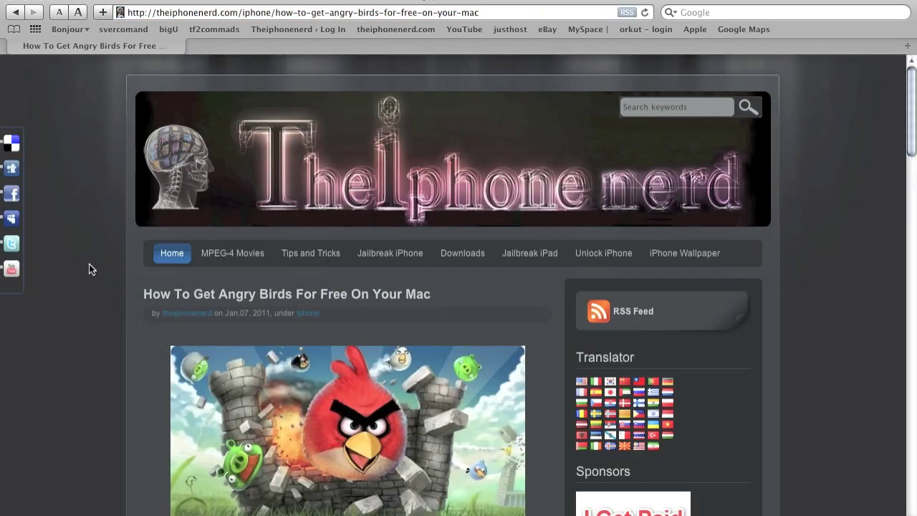
scroll(89, 264, down, 1)
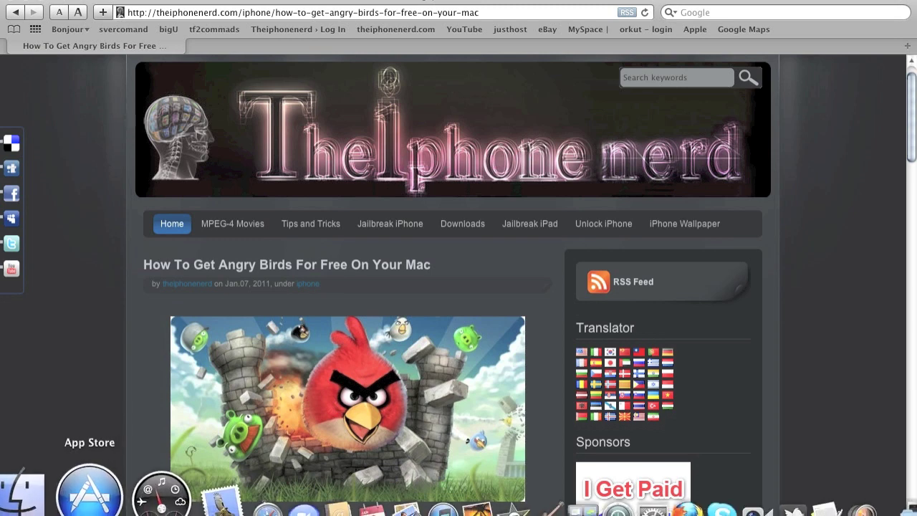
click(86, 504)
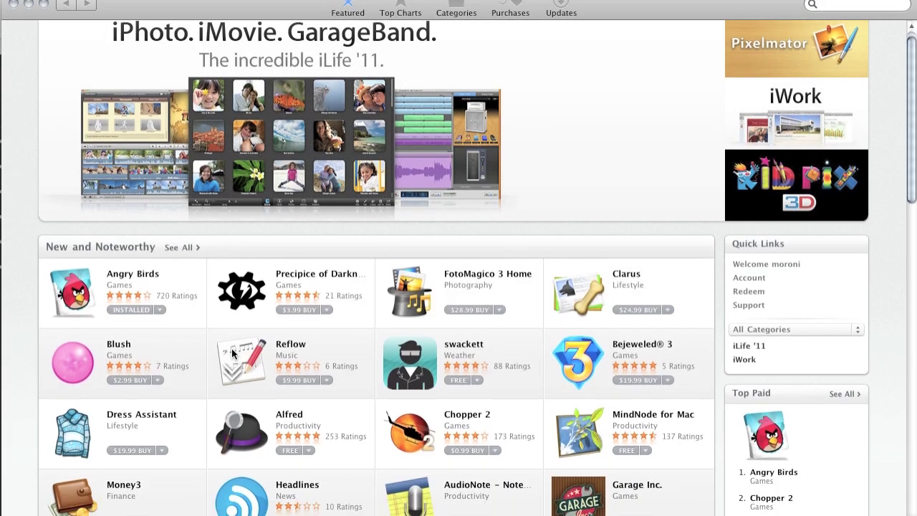
Open Twitter's page from the App Store's What's Hot section to confirm it's installed
scroll(232, 348, down, 5)
scroll(231, 351, down, 6)
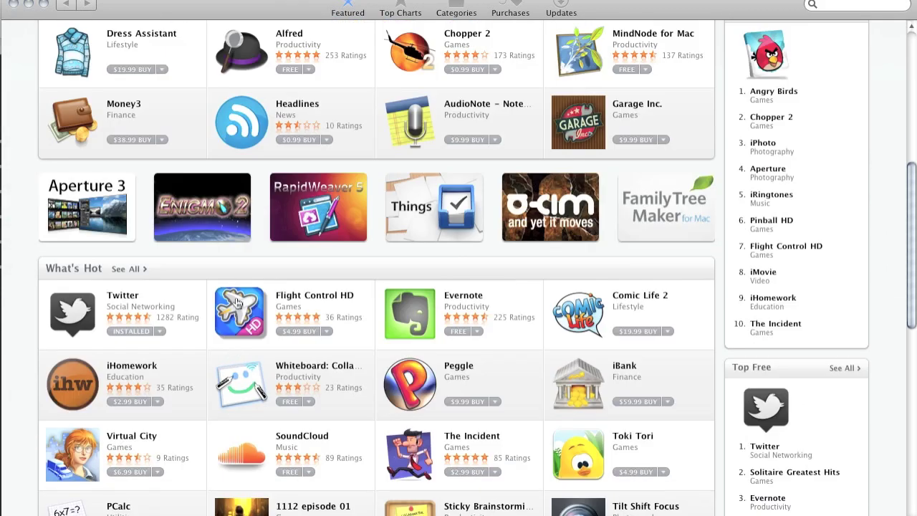
click(123, 296)
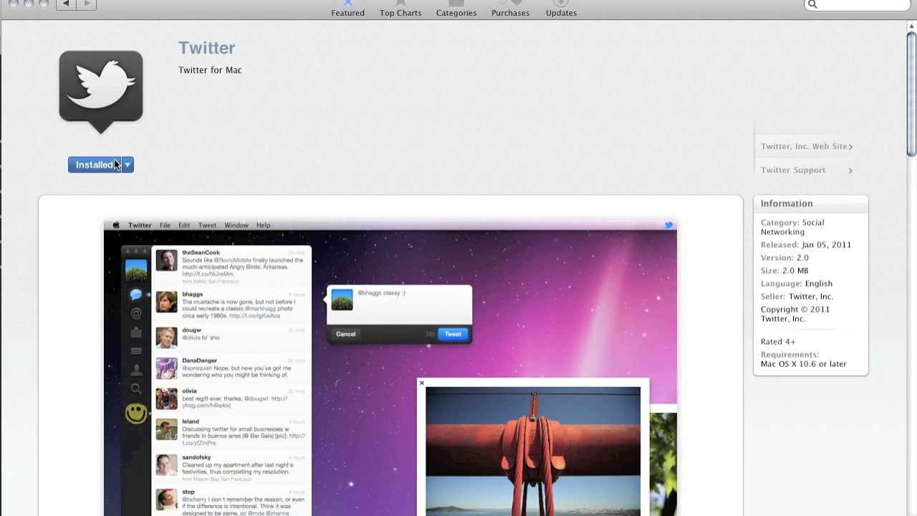
Open a Finder window on the Applications folder, then return to the Safari article
click(13, 5)
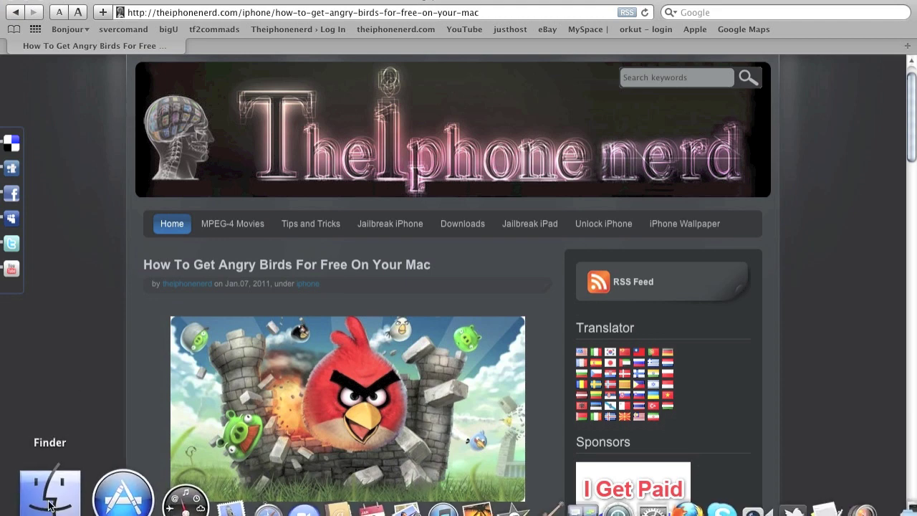
click(52, 494)
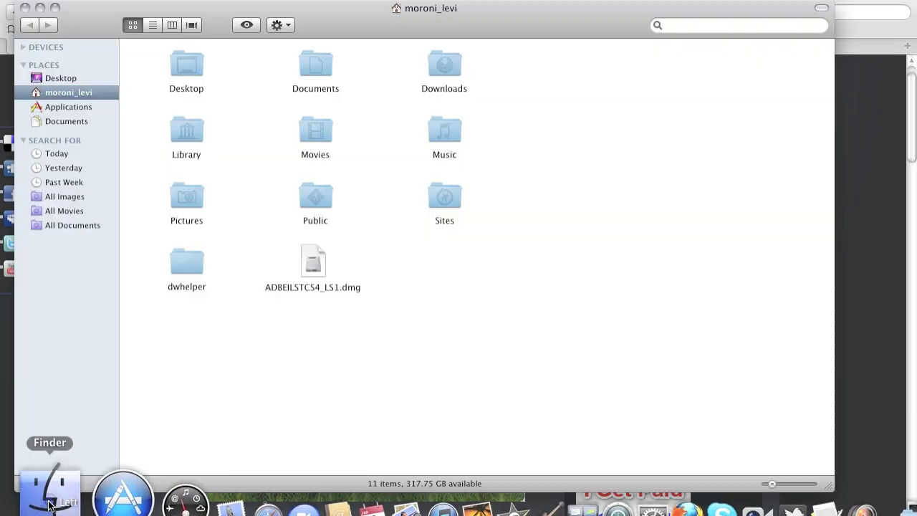
click(75, 105)
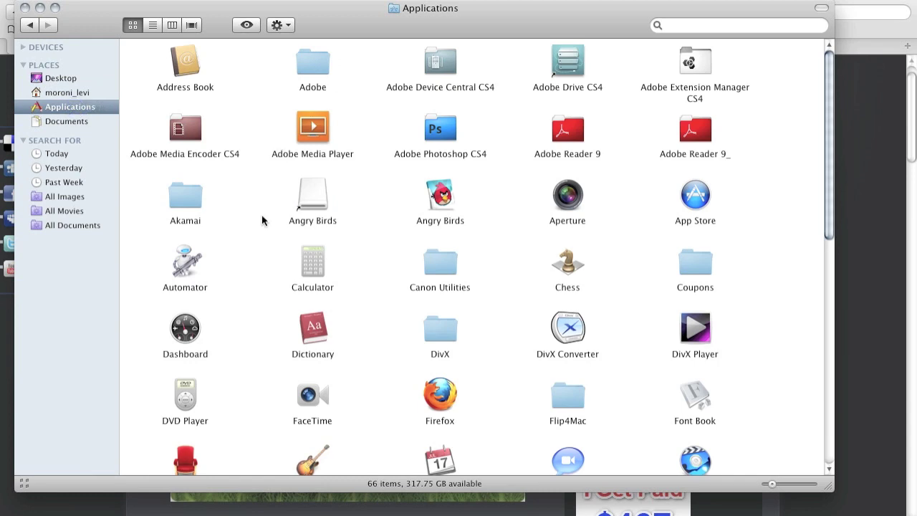
click(99, 502)
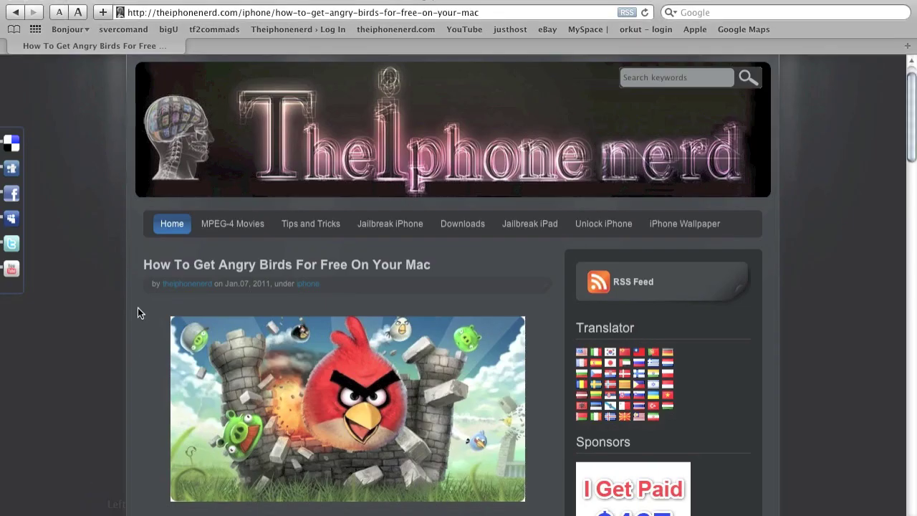
Copy the article's bit.ly download link and load it in Safari's address bar
scroll(138, 310, down, 5)
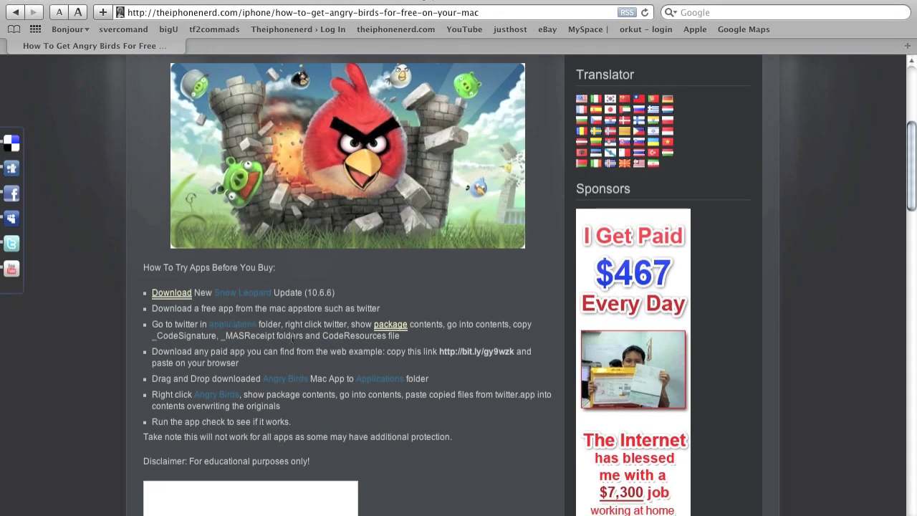
drag(518, 351, 444, 355)
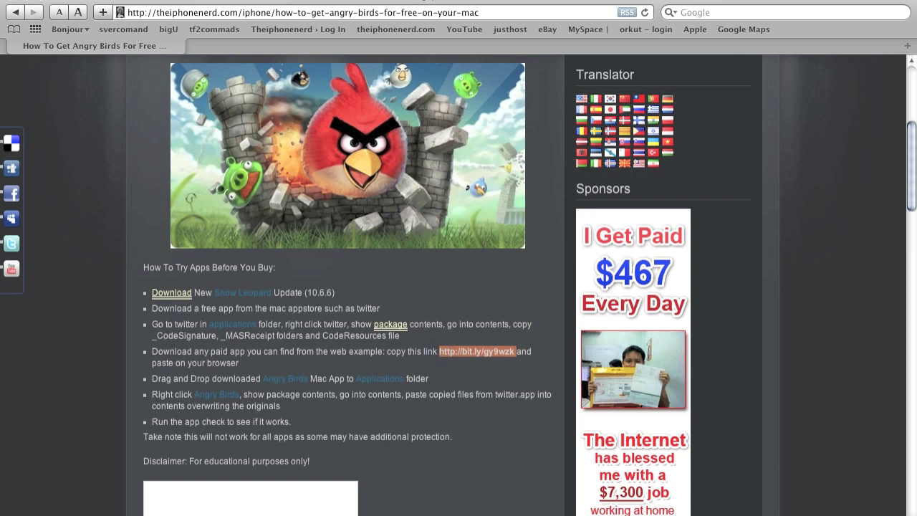
click(195, 9)
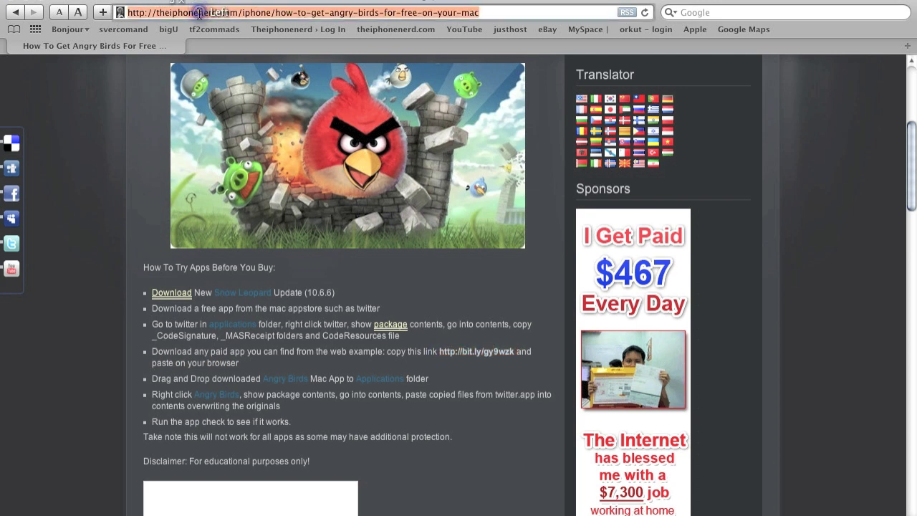
text(http://bit.ly/gy9wzk)
key(Return)
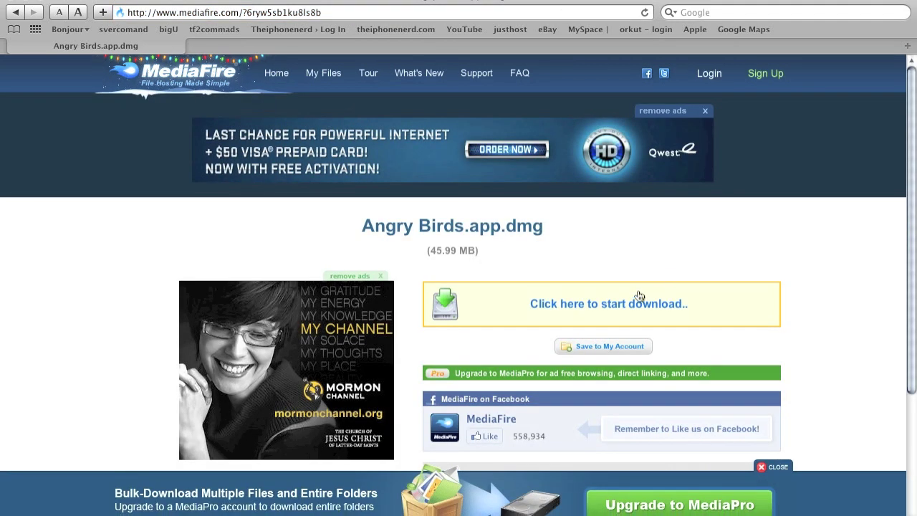
Stop the duplicate Angry Birds.app.dmg download and open the finished download's disk image
click(627, 303)
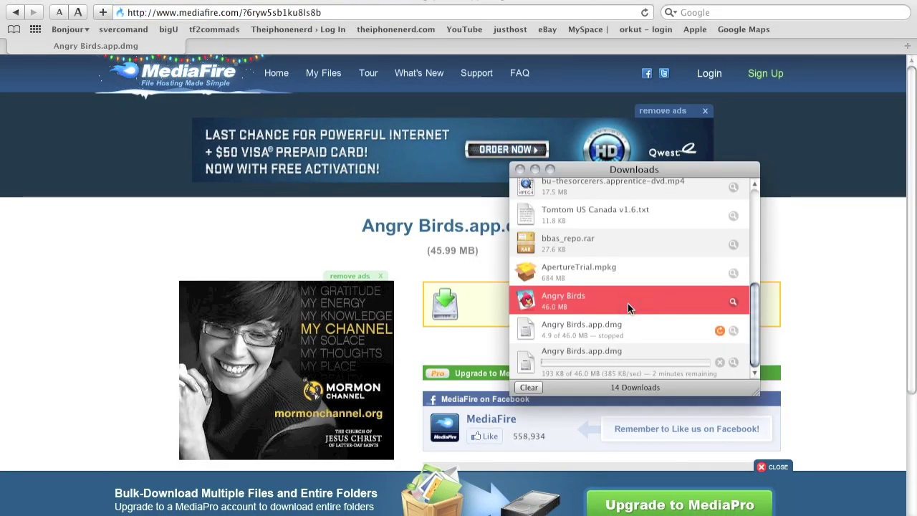
click(719, 363)
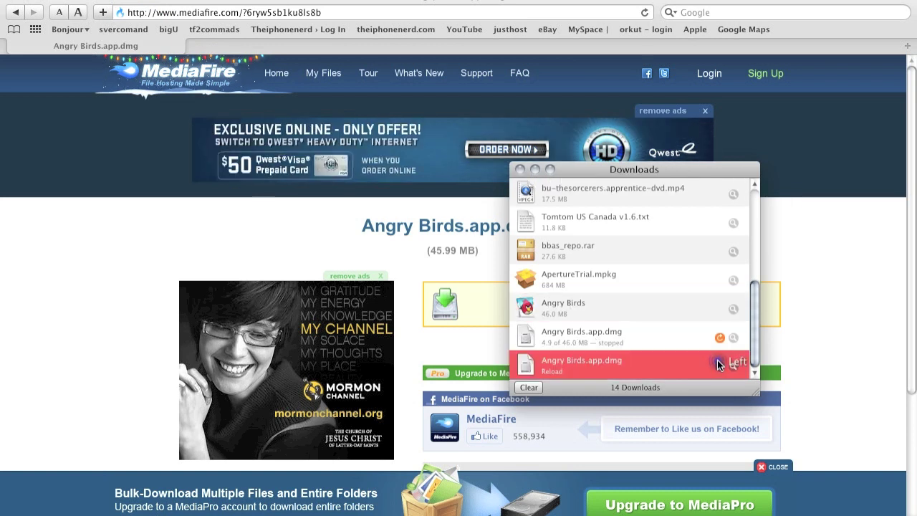
right_click(560, 302)
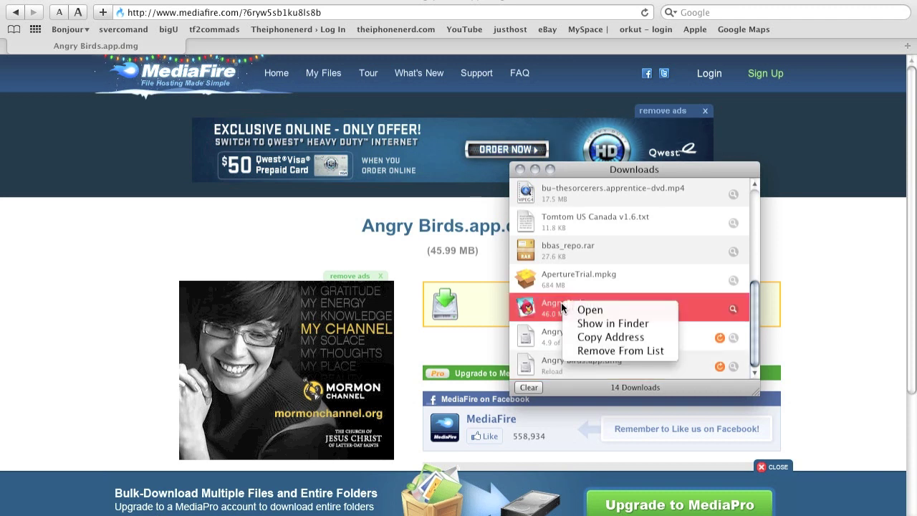
click(611, 324)
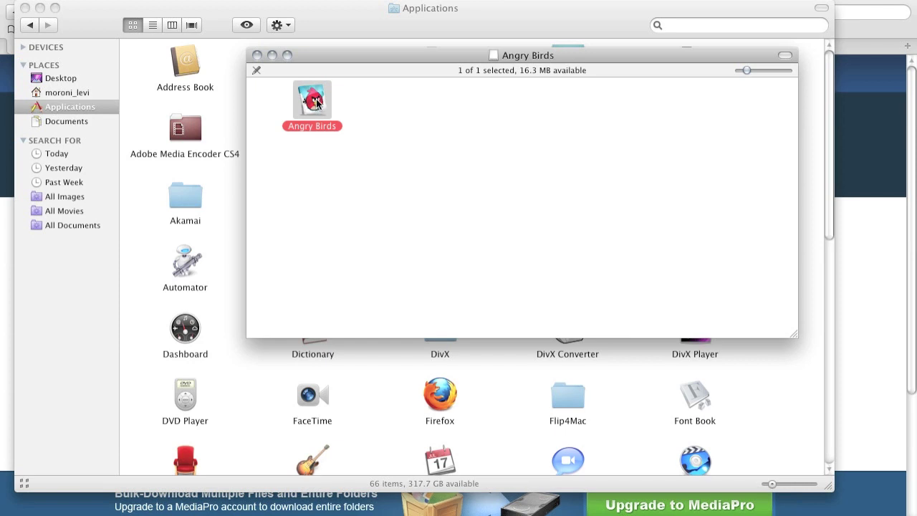
Copy Angry Birds from the disk image into Applications, replacing the old copy, and close the image window
drag(316, 103, 177, 220)
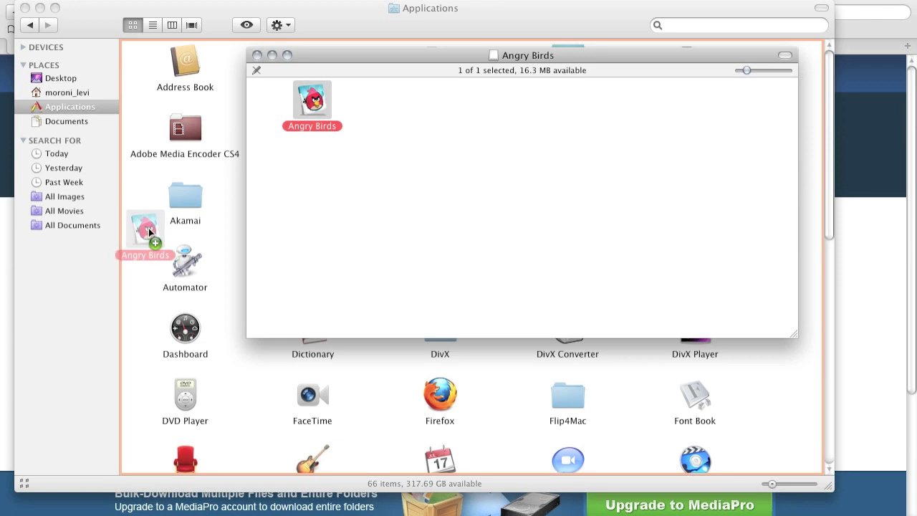
drag(177, 220, 148, 228)
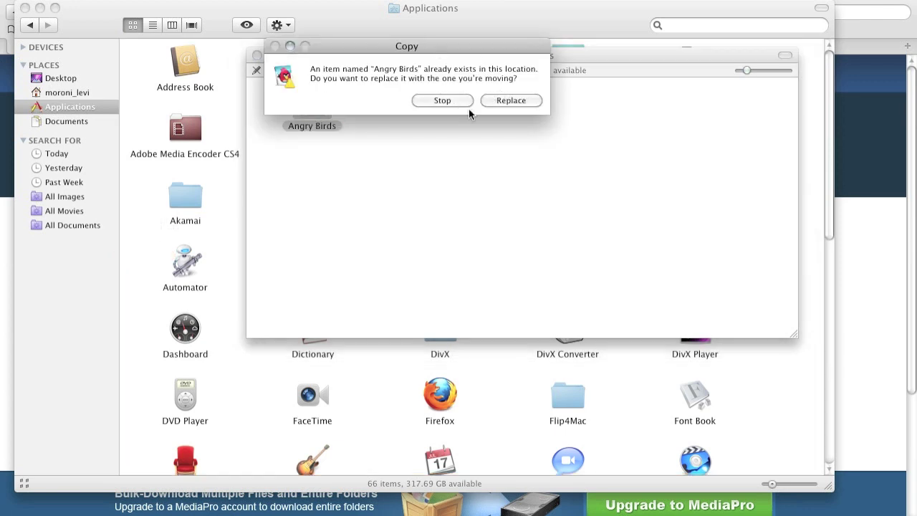
click(520, 101)
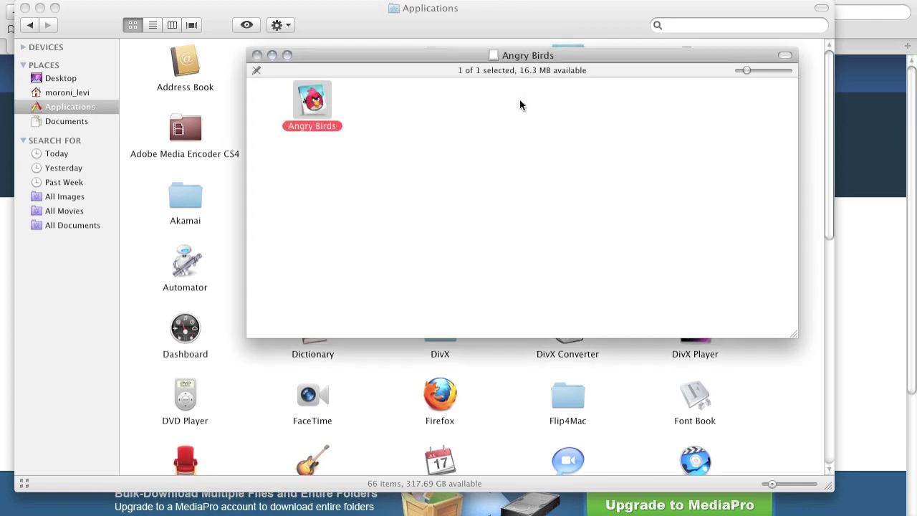
click(257, 56)
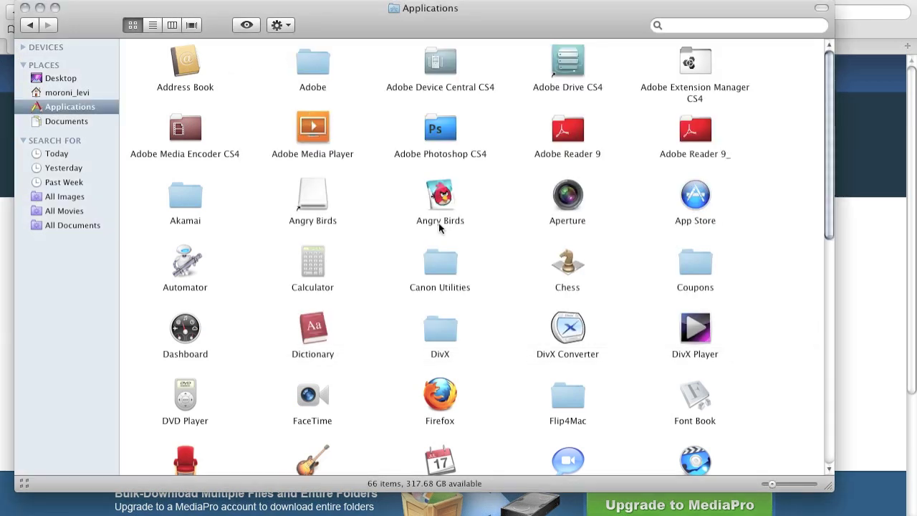
Open the Contents folder inside the Twitter app package via Show Package Contents
scroll(439, 225, down, 10)
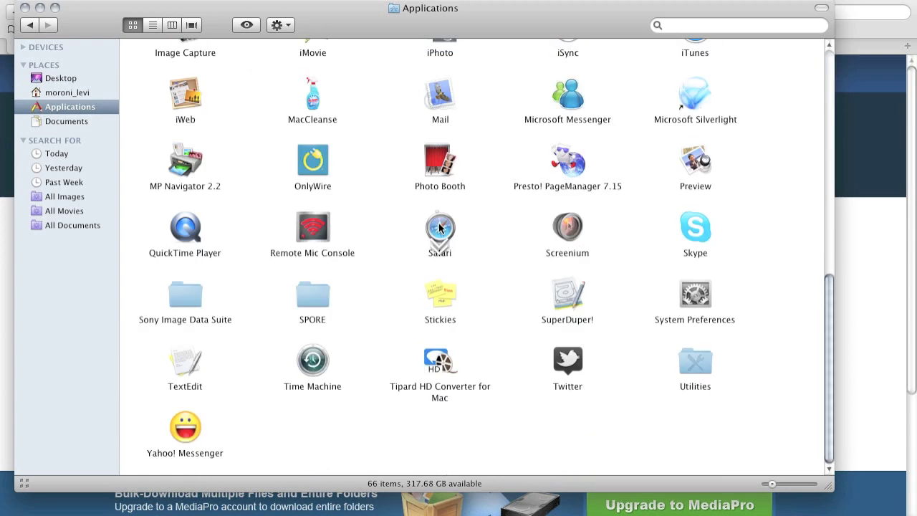
click(572, 364)
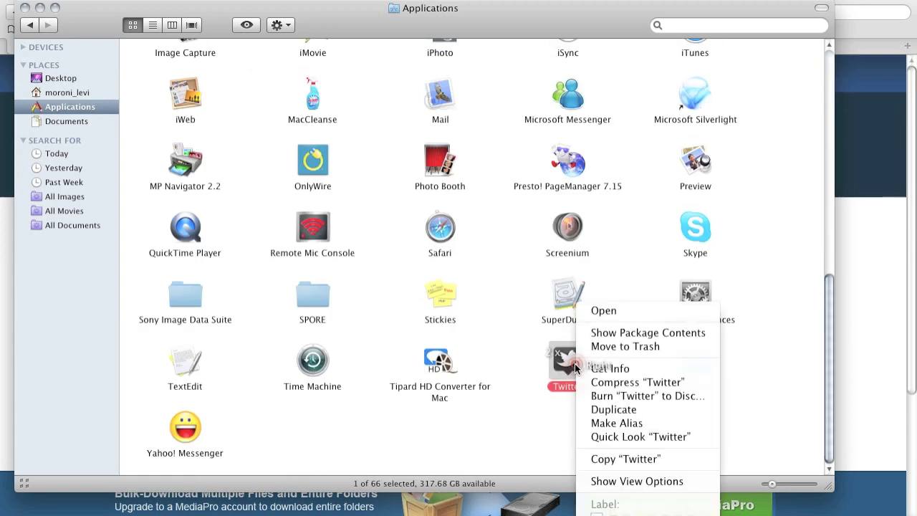
right_click(572, 362)
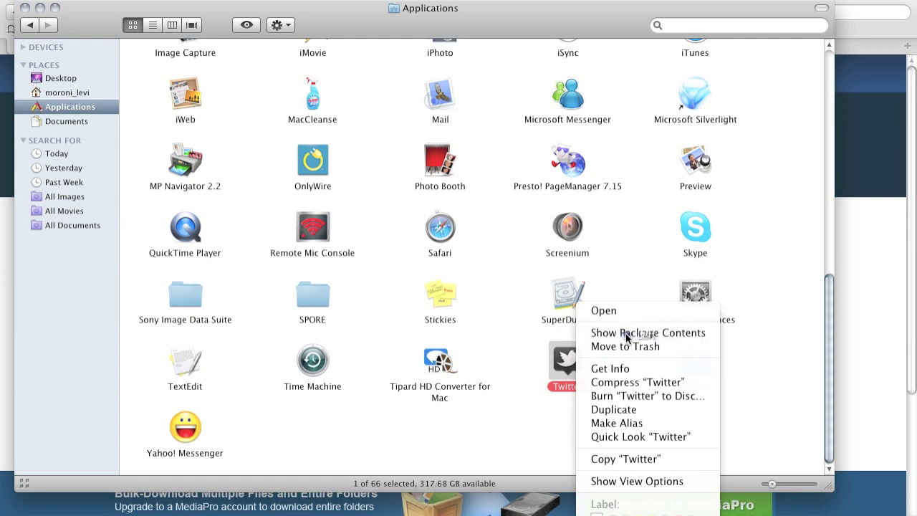
click(625, 332)
double_click(576, 123)
Copy Twitter's _CodeSignature, _MASReceipt and CodeResources, then close the package window
drag(543, 126, 829, 125)
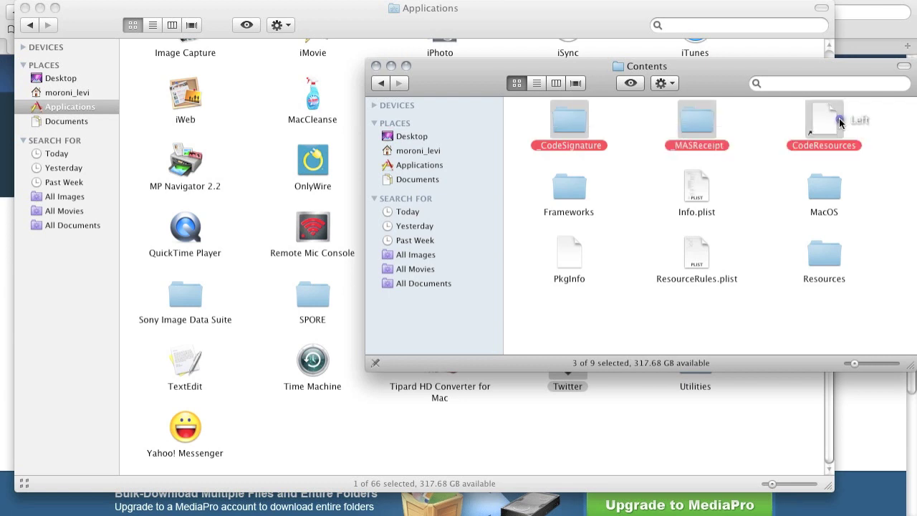
right_click(756, 151)
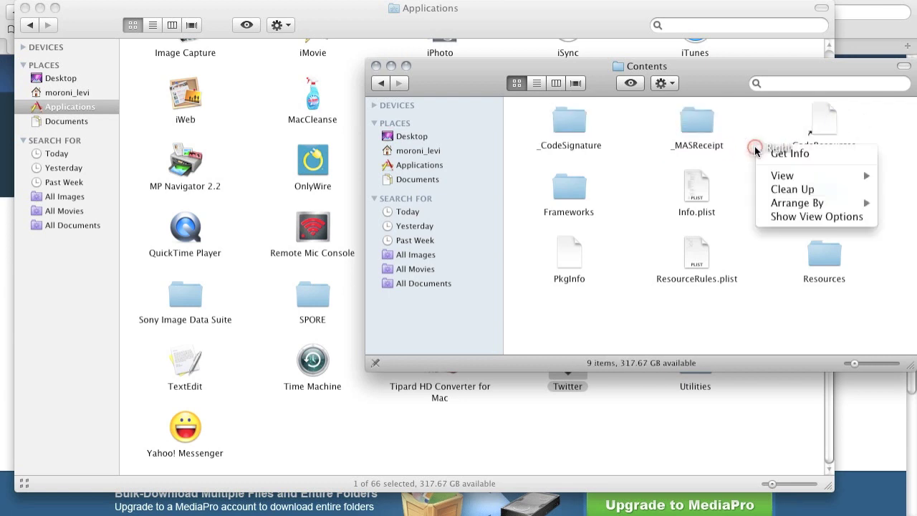
click(544, 129)
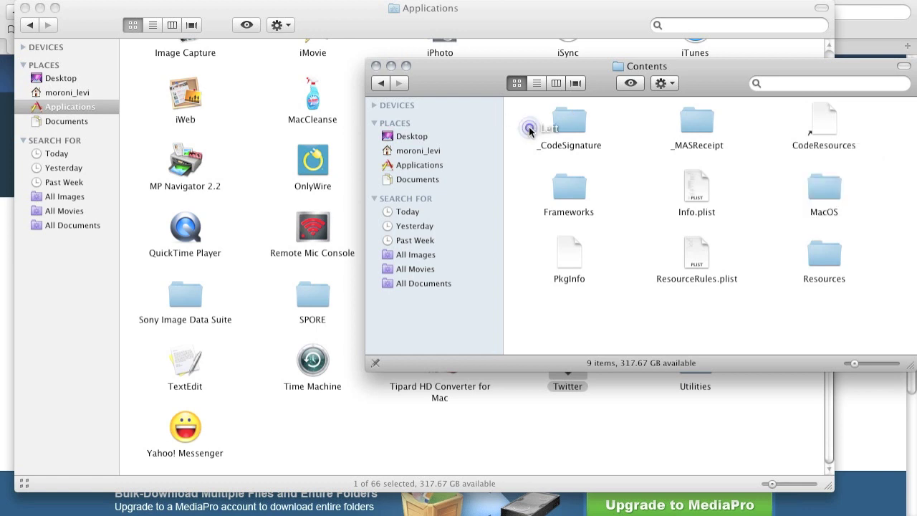
drag(526, 126, 837, 127)
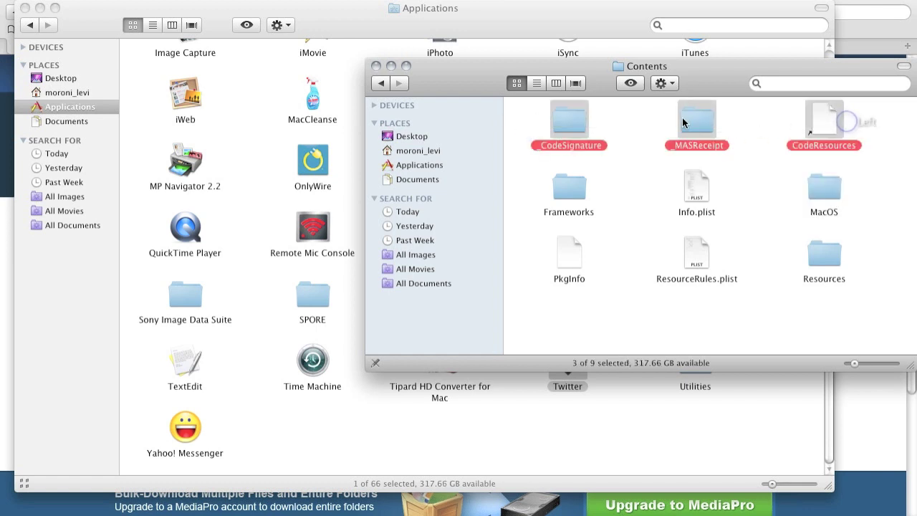
click(682, 118)
right_click(682, 117)
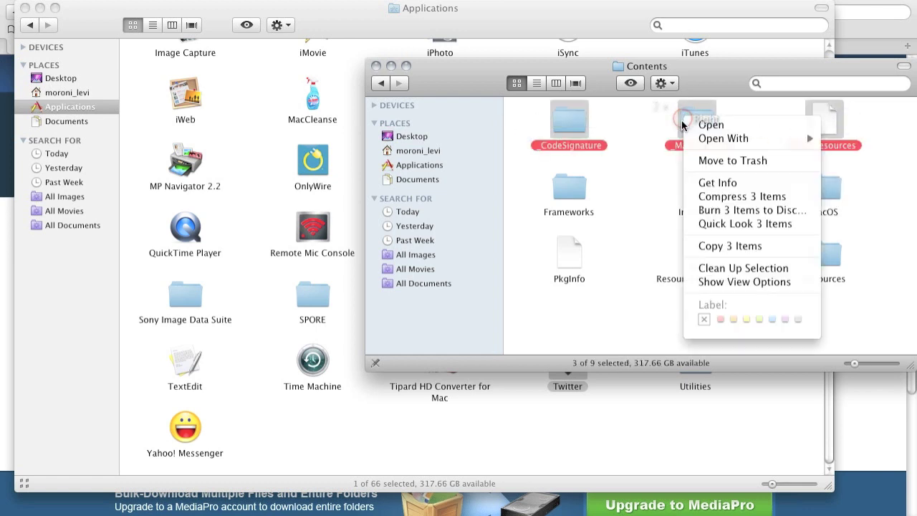
click(751, 247)
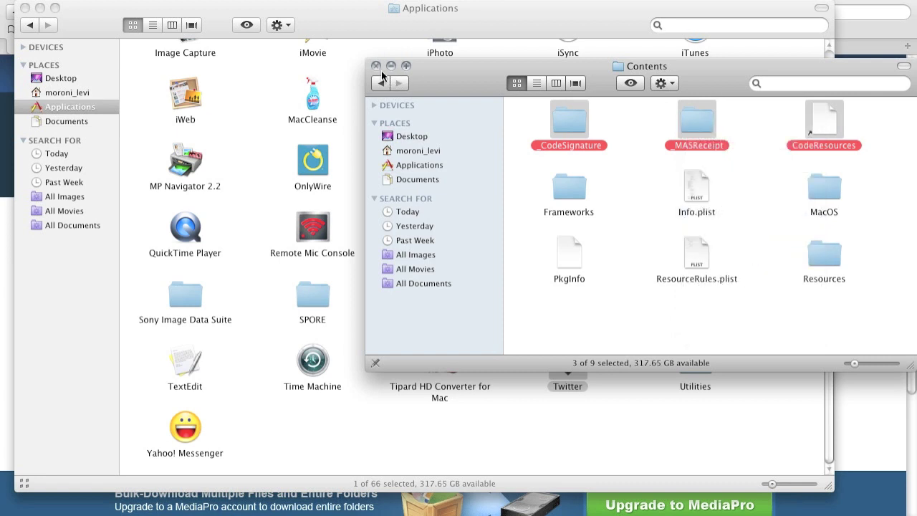
click(376, 65)
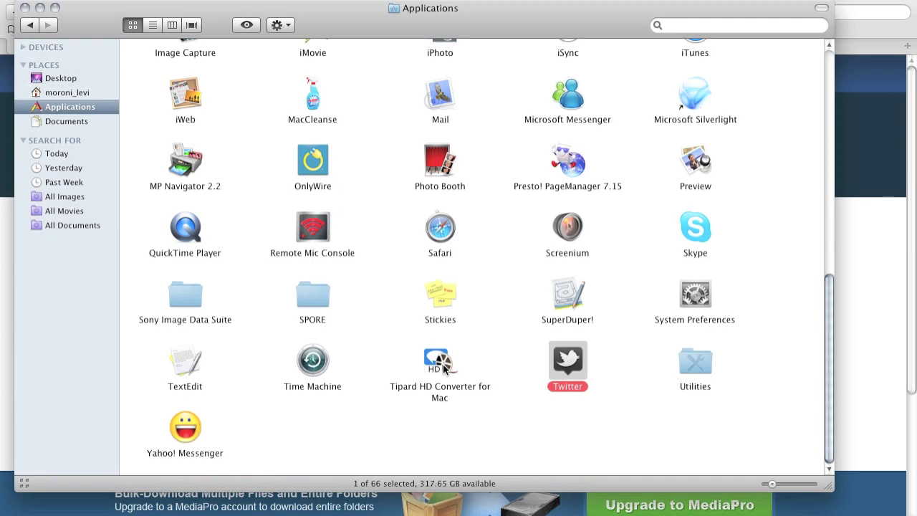
scroll(444, 369, up, 5)
Open the Contents folder inside the Angry Birds app package
scroll(443, 368, up, 4)
scroll(443, 368, up, 2)
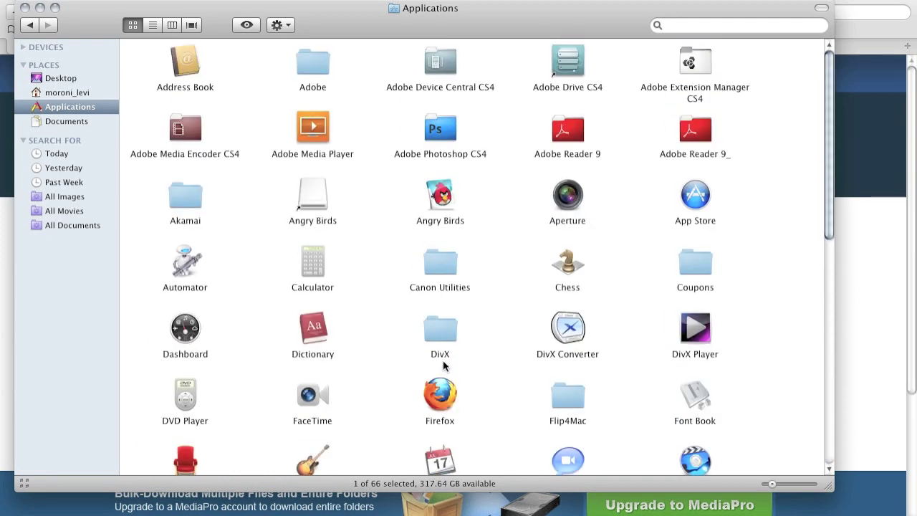
right_click(443, 195)
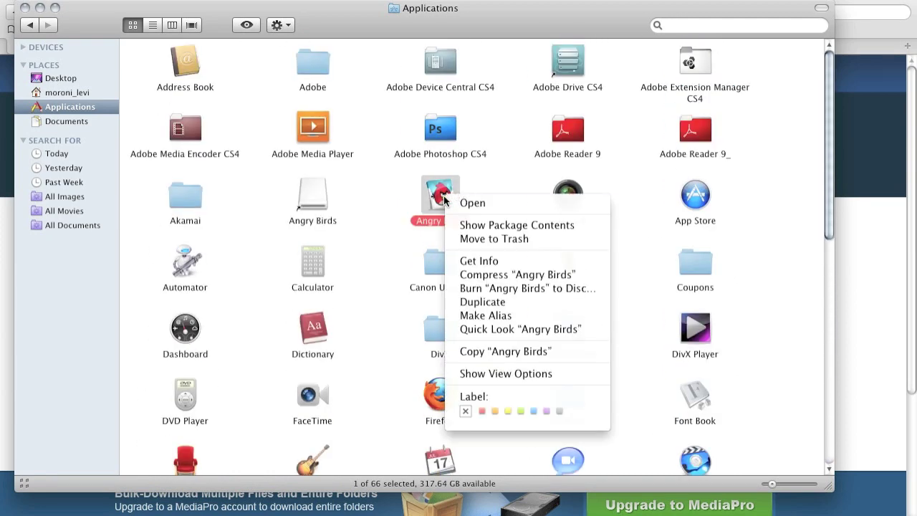
click(554, 227)
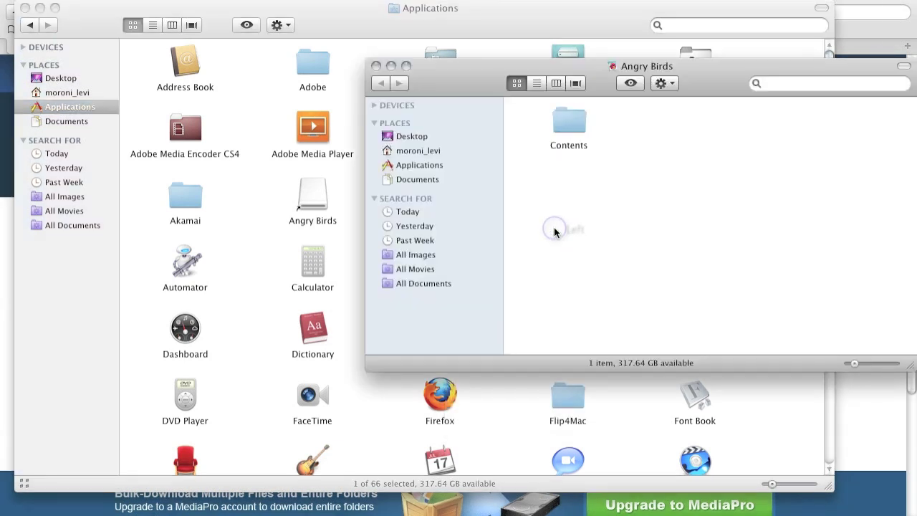
click(580, 120)
double_click(580, 120)
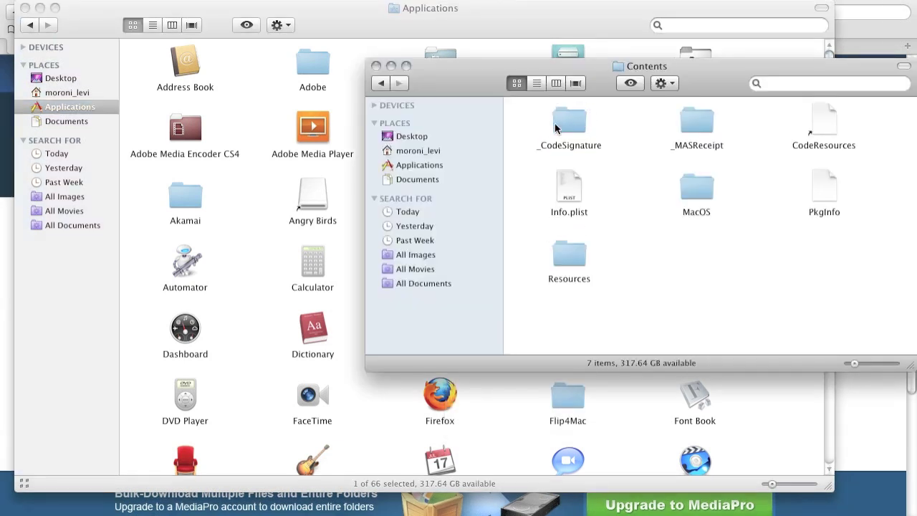
Paste Twitter's items, replacing _CodeSignature and _MASReceipt, then close the window
click(546, 122)
super+click(696, 124)
super+click(831, 124)
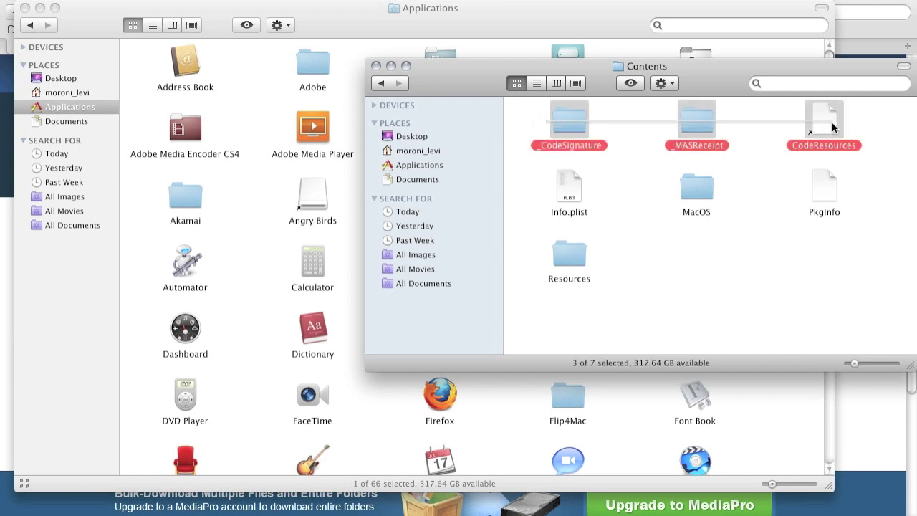
right_click(523, 194)
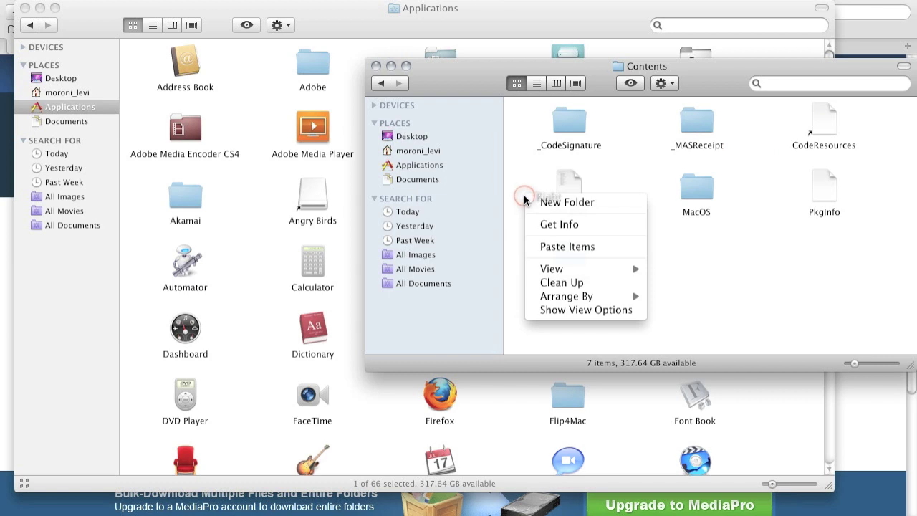
click(561, 247)
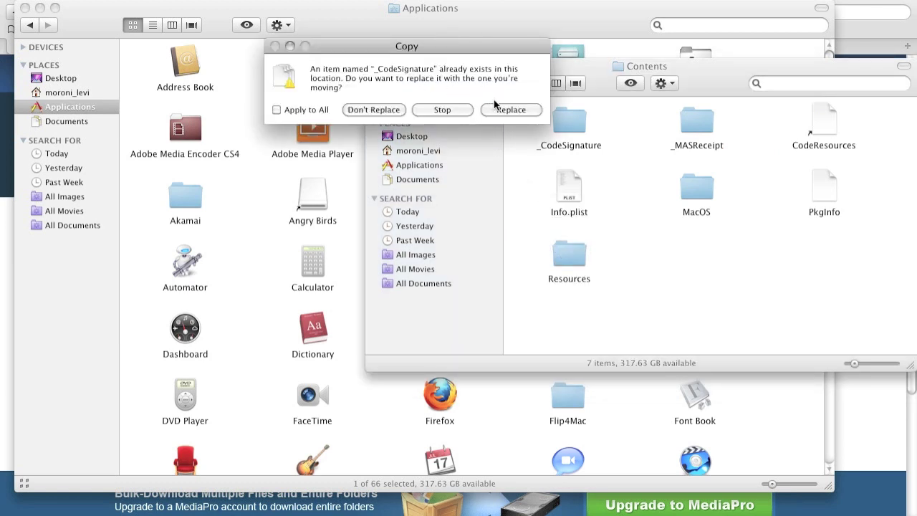
click(510, 111)
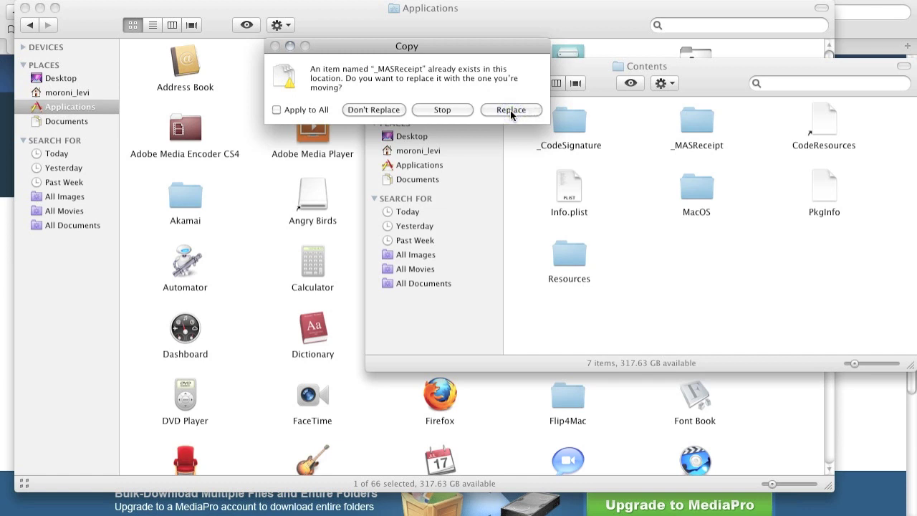
click(510, 110)
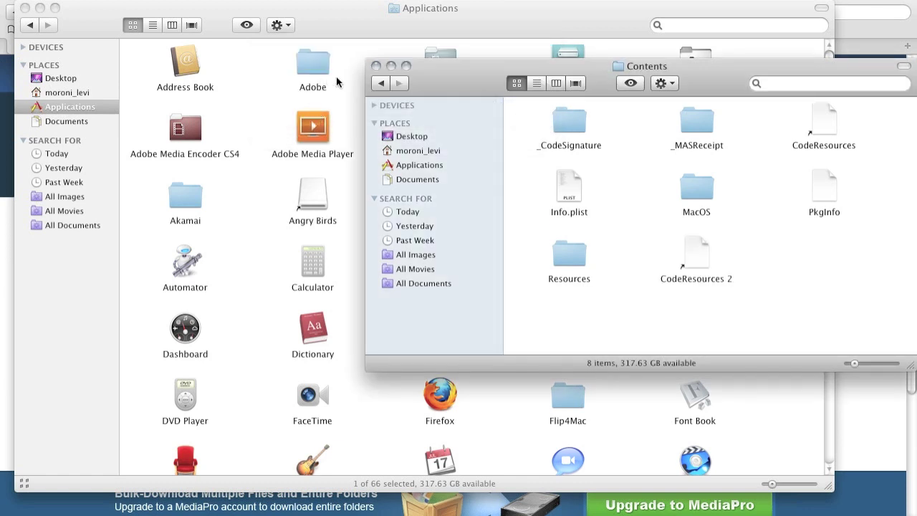
click(375, 65)
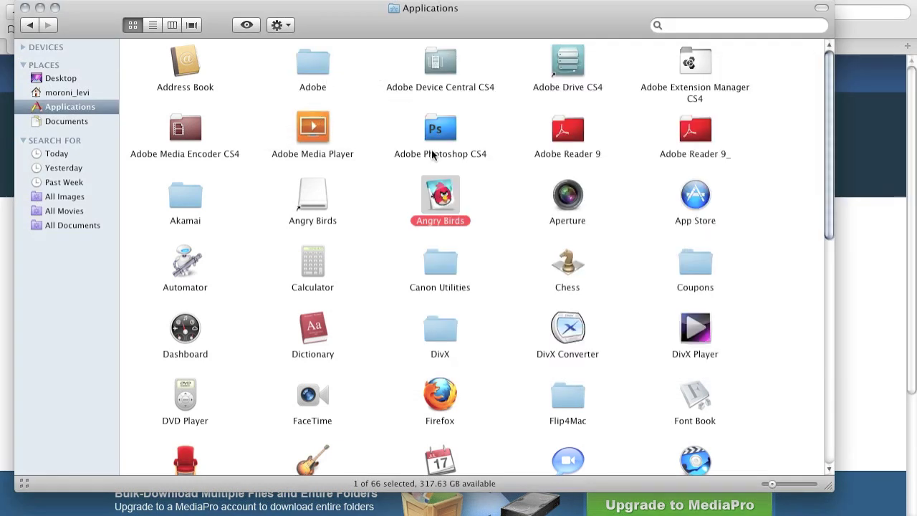
Launch Angry Birds from Applications and accept the downloaded-from-Internet warning
double_click(441, 195)
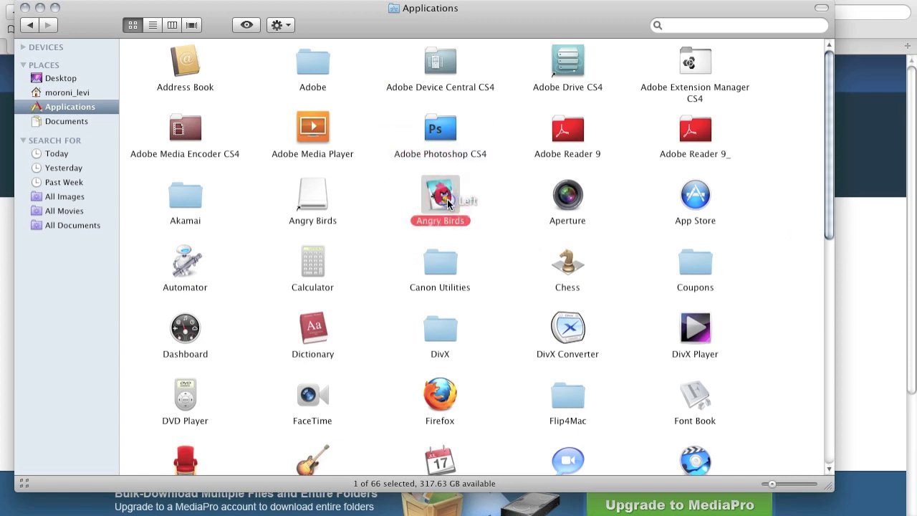
click(582, 191)
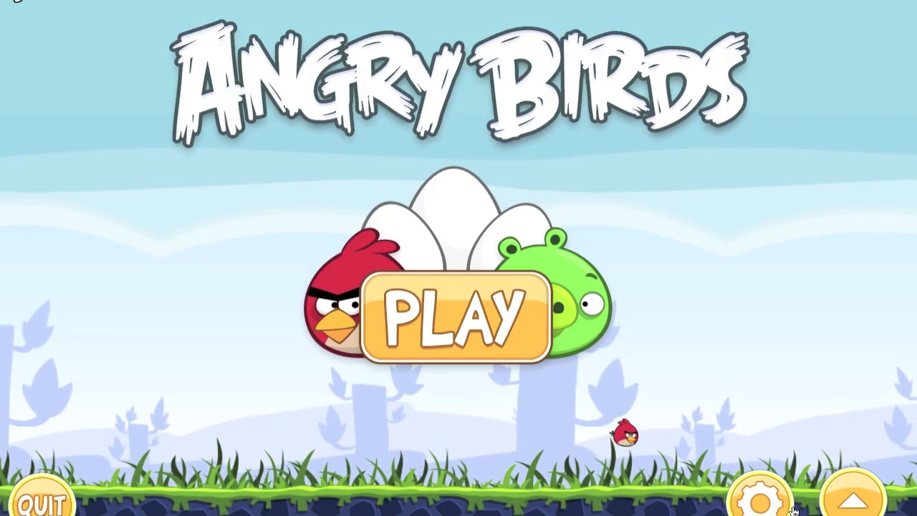
Press PLAY, pick the Poached Eggs episode, and start level 1
click(505, 333)
click(152, 202)
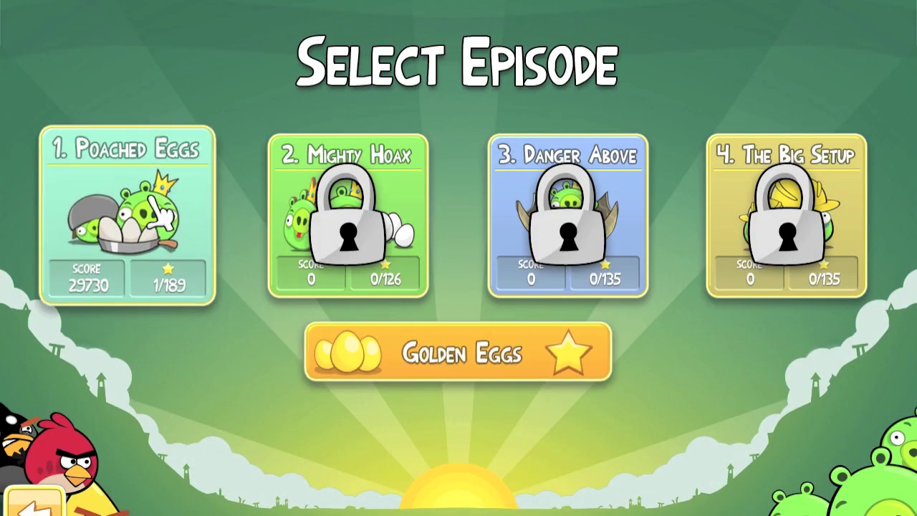
click(207, 183)
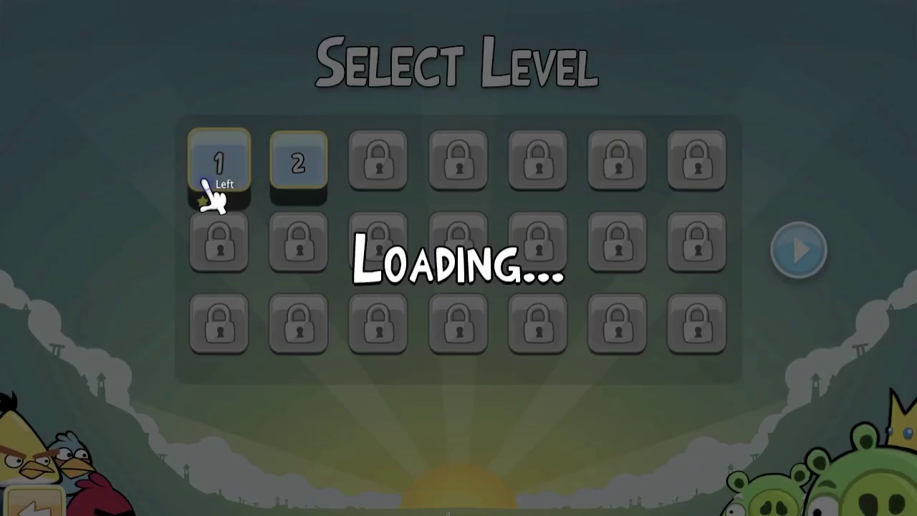